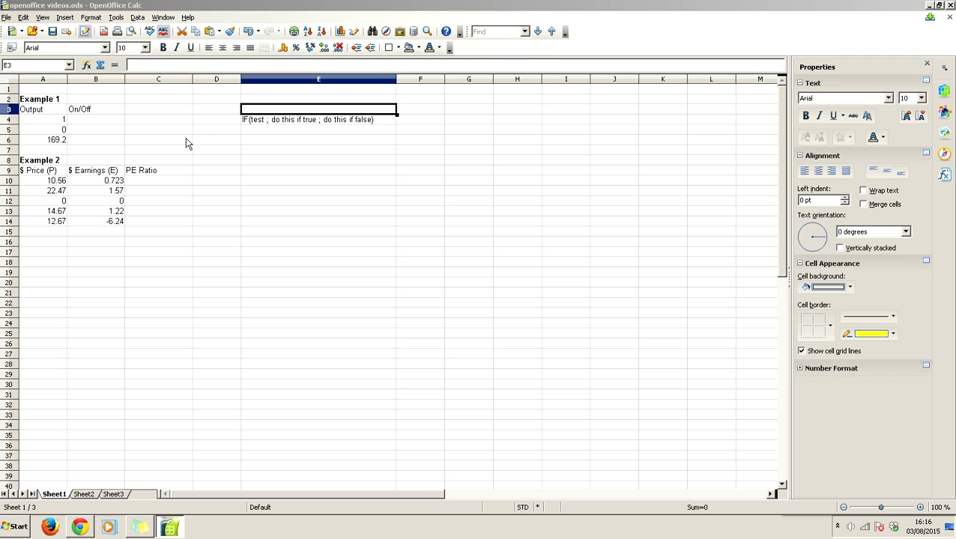
# - Enter =IF(A4=0;"Off";"on") in B4 so output 1 displays "on"
pyautogui.click(263, 125)
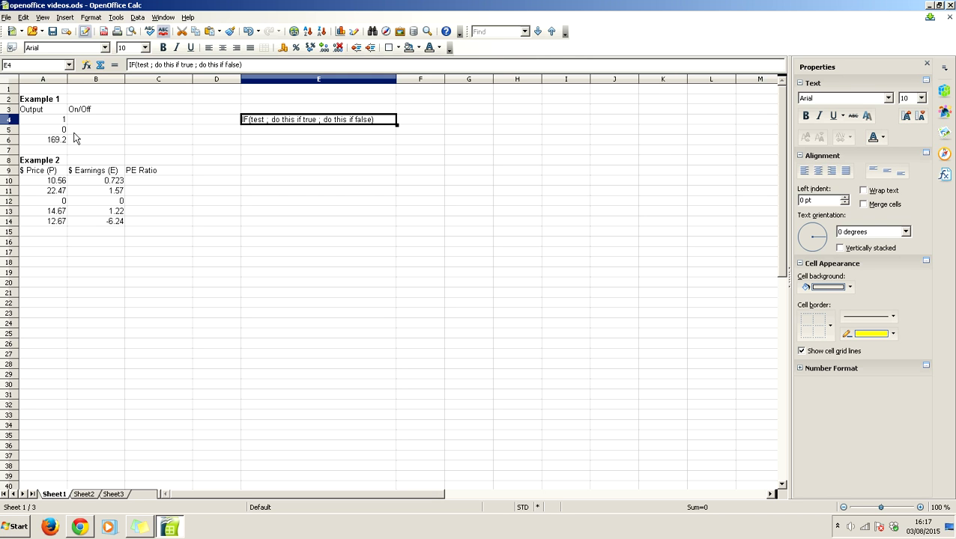
pyautogui.click(87, 122)
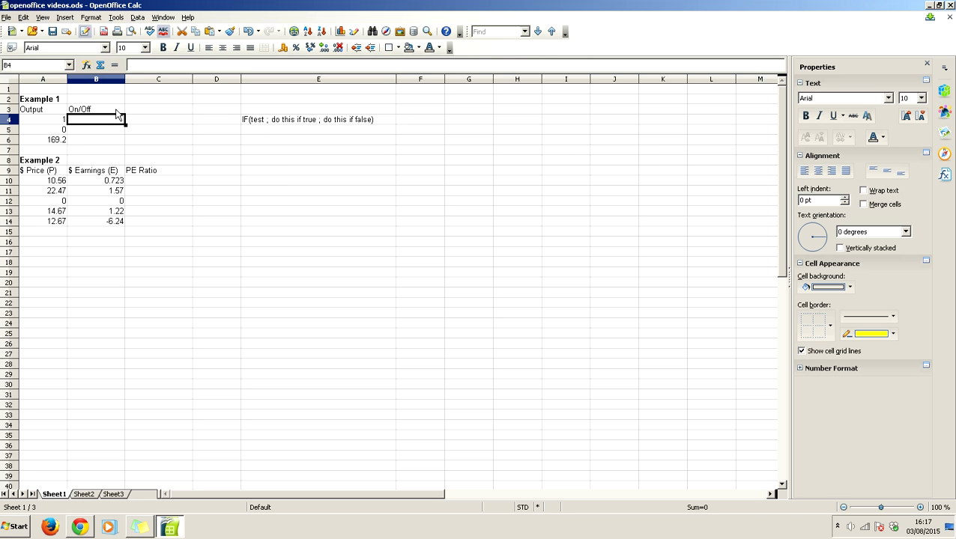
pyautogui.write('=')
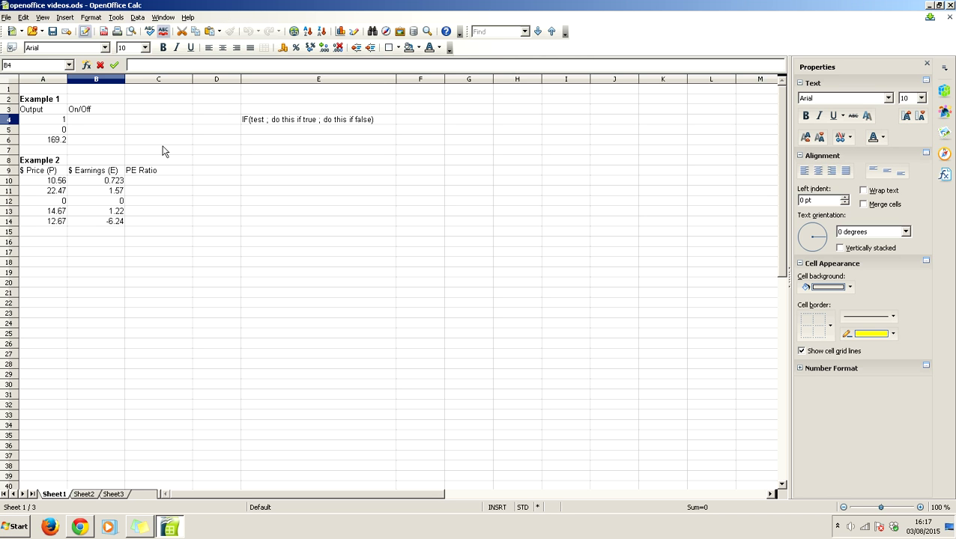
pyautogui.write('IF()')
pyautogui.press('Left')
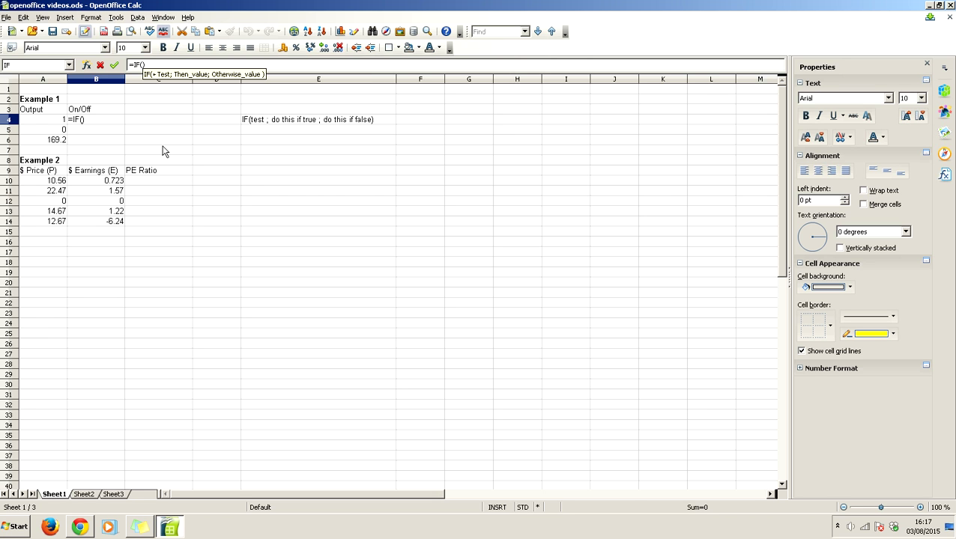
pyautogui.click(48, 123)
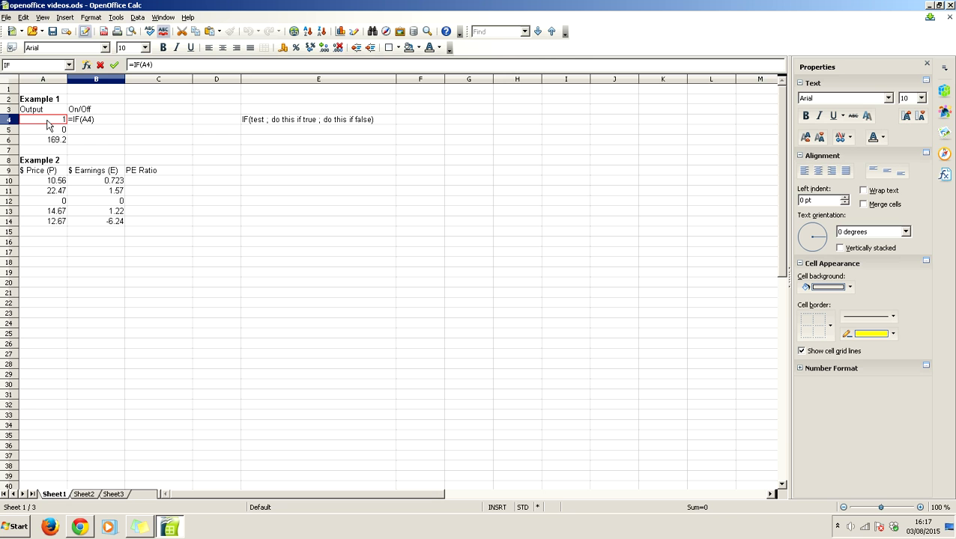
pyautogui.write('=')
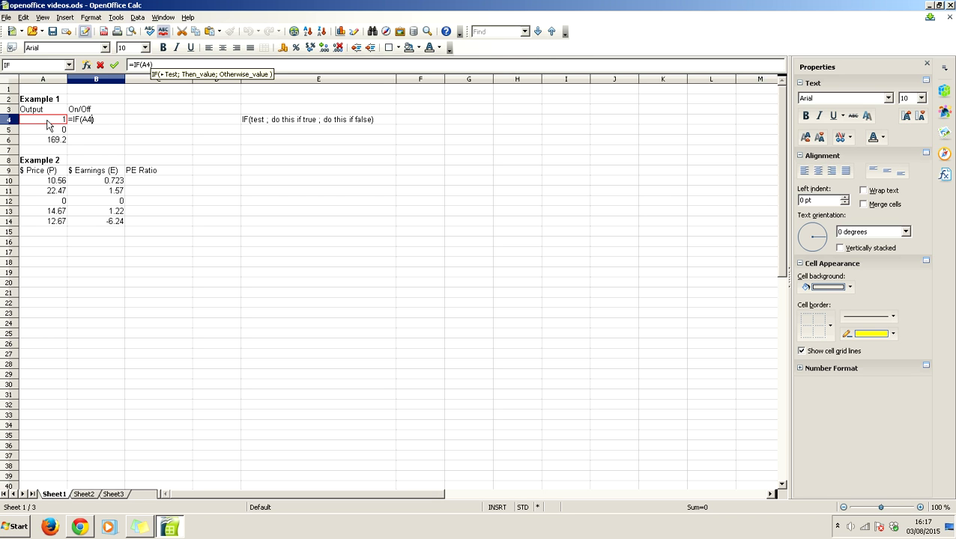
pyautogui.write('0;')
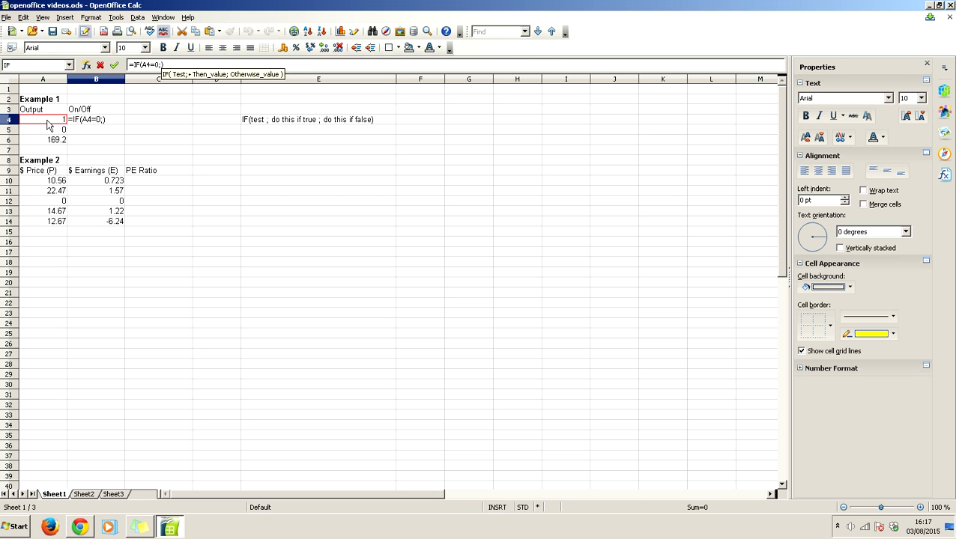
pyautogui.write('""')
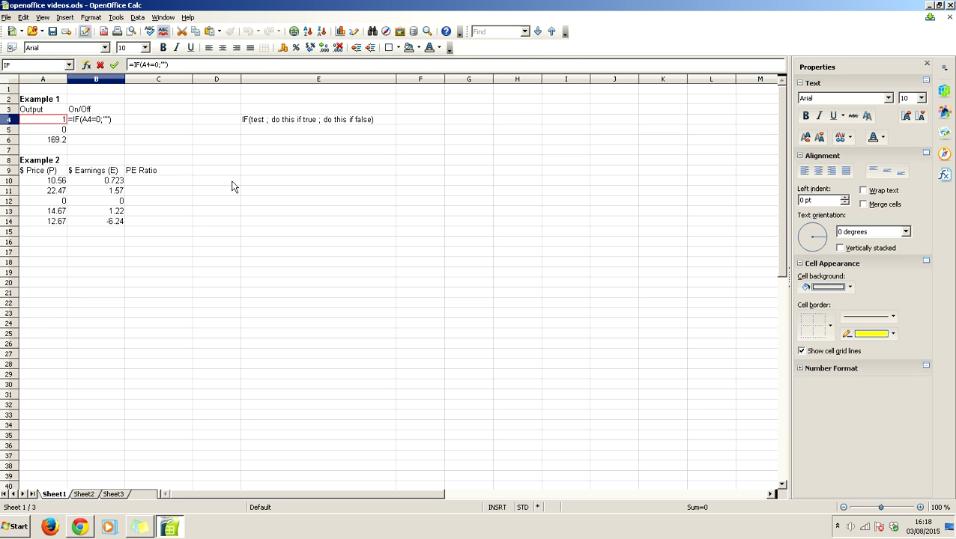
pyautogui.write('Off')
pyautogui.press('Right')
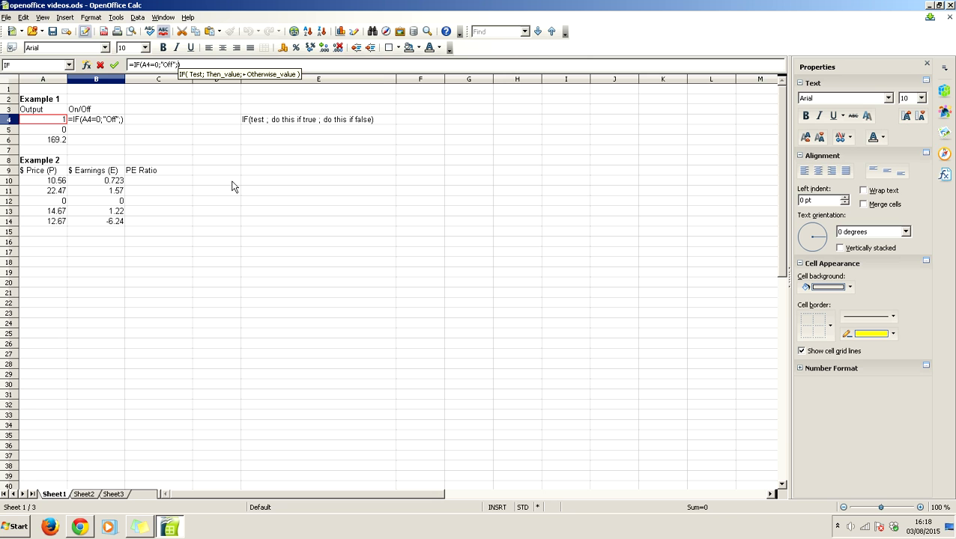
pyautogui.write(';"Off";"')
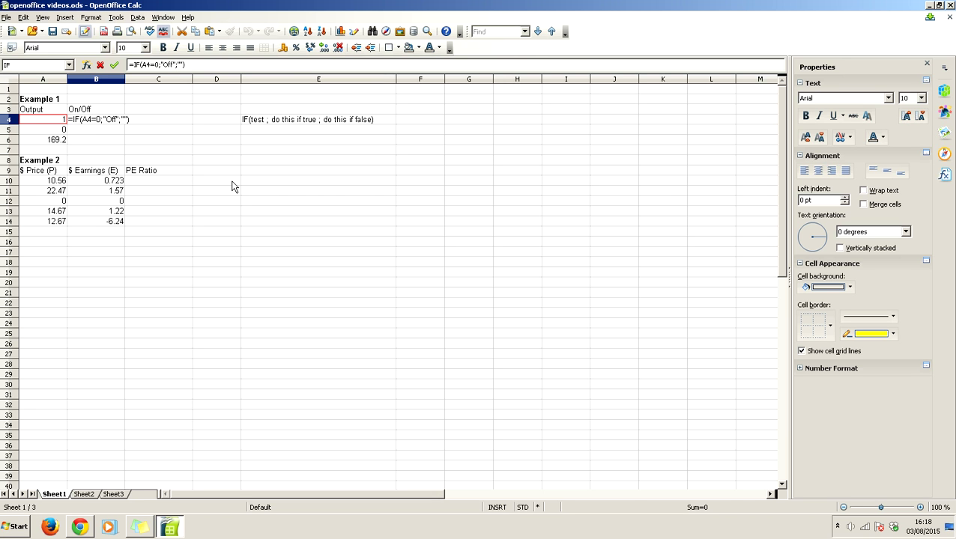
pyautogui.write('on')
pyautogui.press('Return')
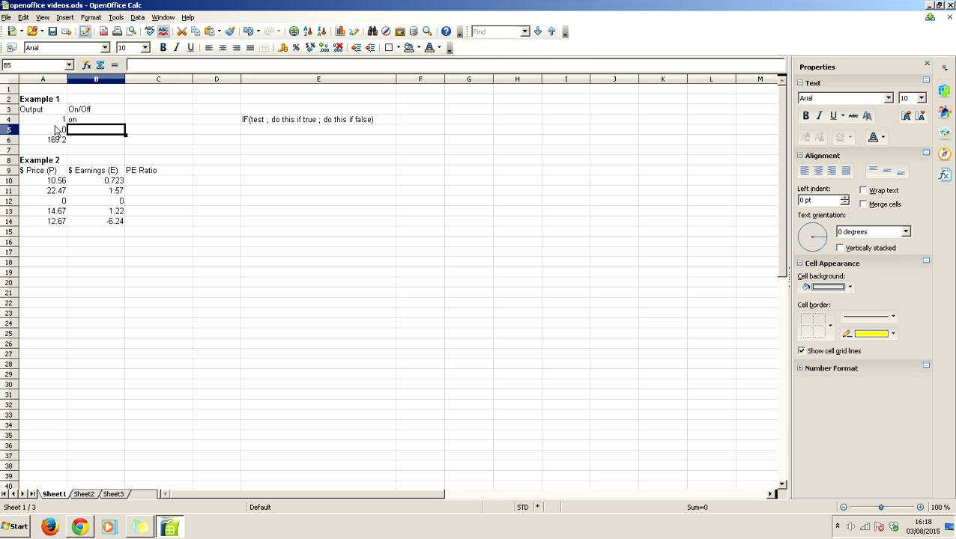
# - Fill the B4 formula down to B6 and check the on, Off, on results against the outputs
pyautogui.click(87, 124)
pyautogui.moveTo(125, 125); pyautogui.dragTo(120, 144)
pyautogui.click(148, 150)
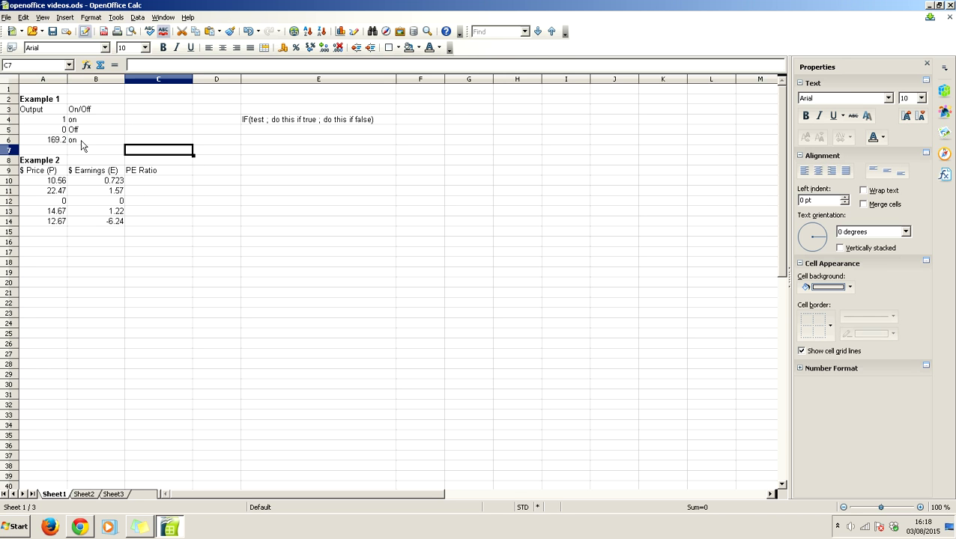
pyautogui.click(55, 130)
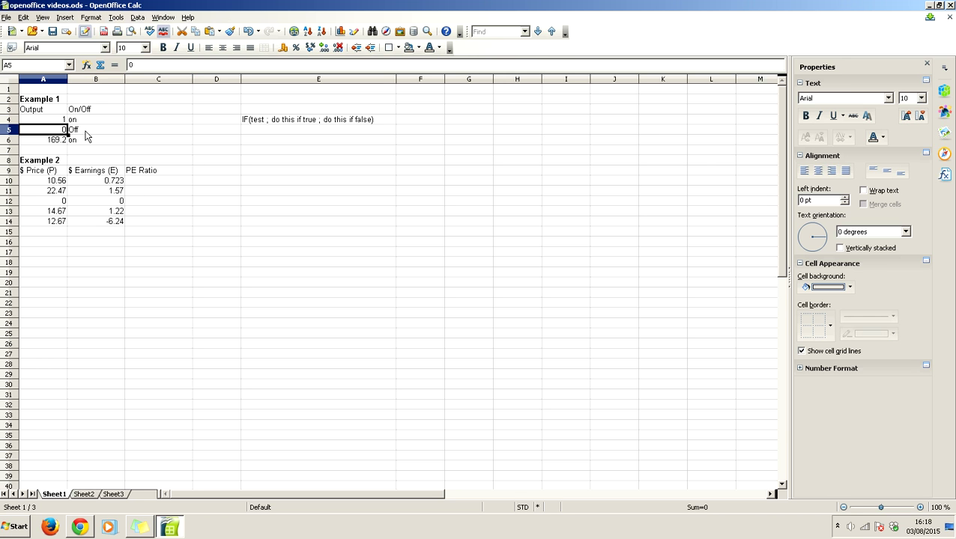
pyautogui.click(87, 134)
pyautogui.click(51, 142)
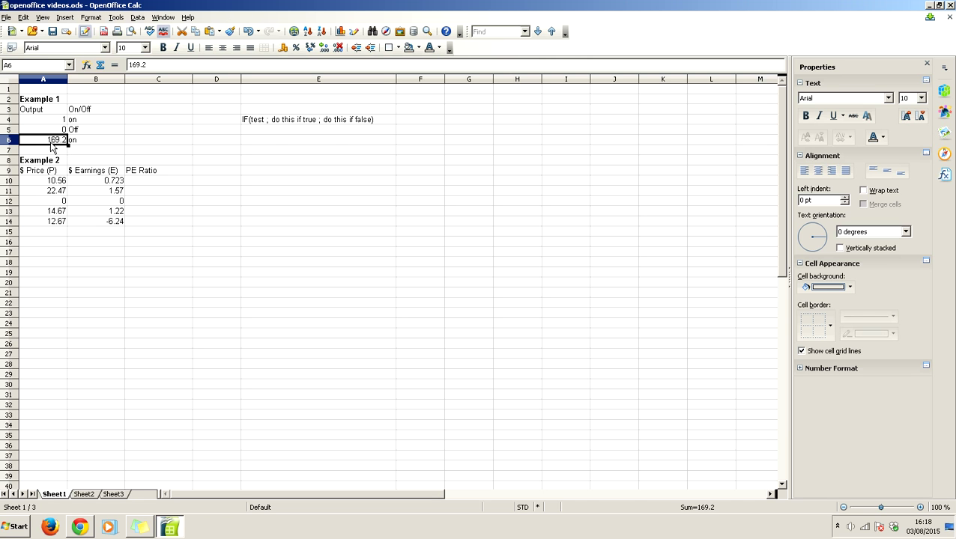
pyautogui.click(89, 142)
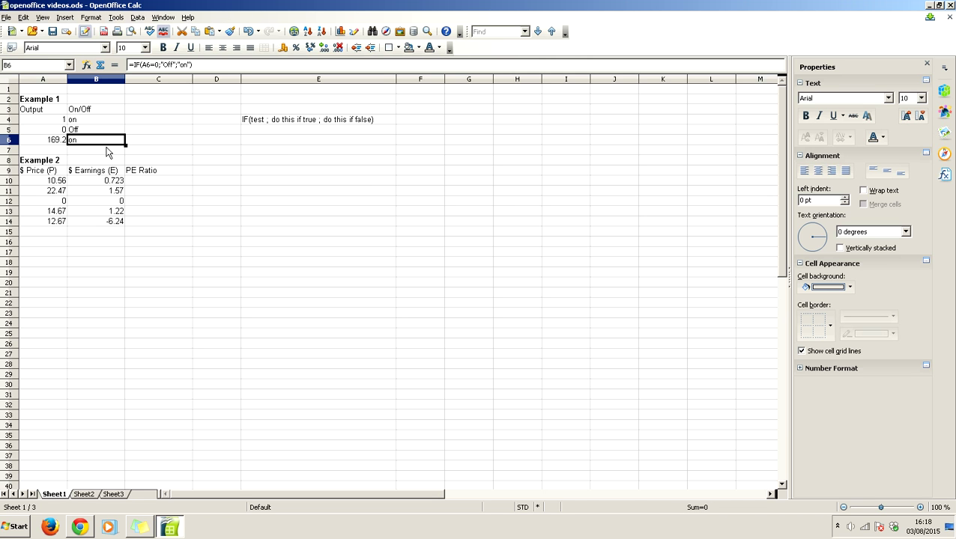
pyautogui.click(146, 186)
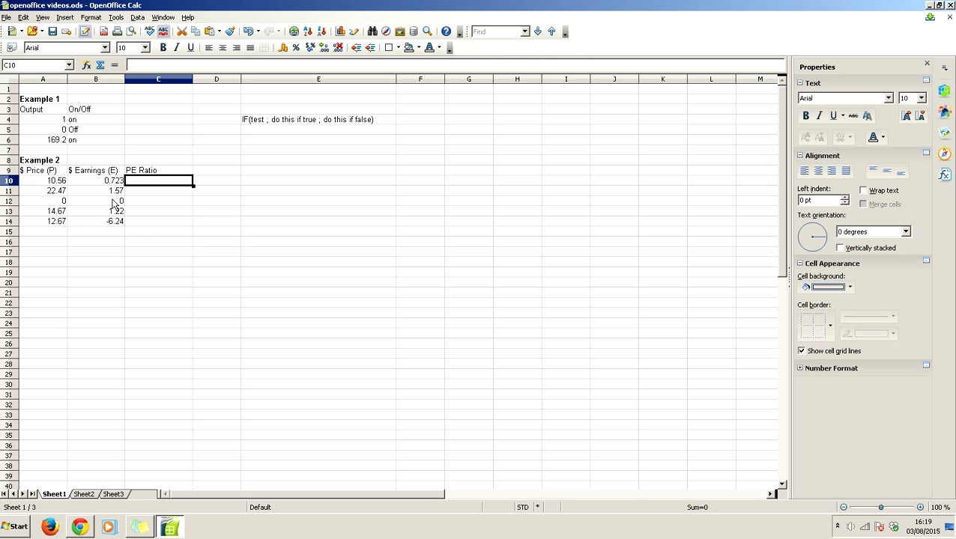
pyautogui.click(134, 202)
pyautogui.write('=')
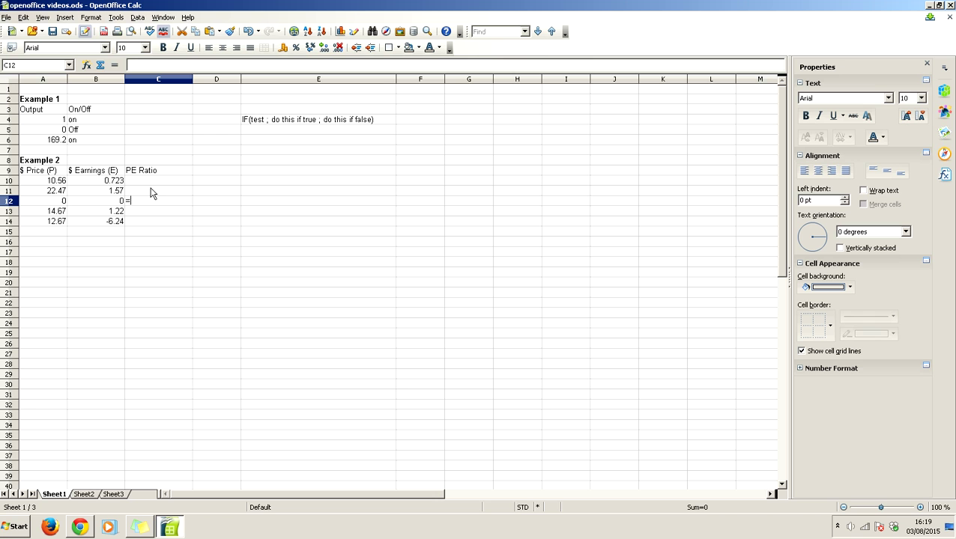
pyautogui.click(63, 201)
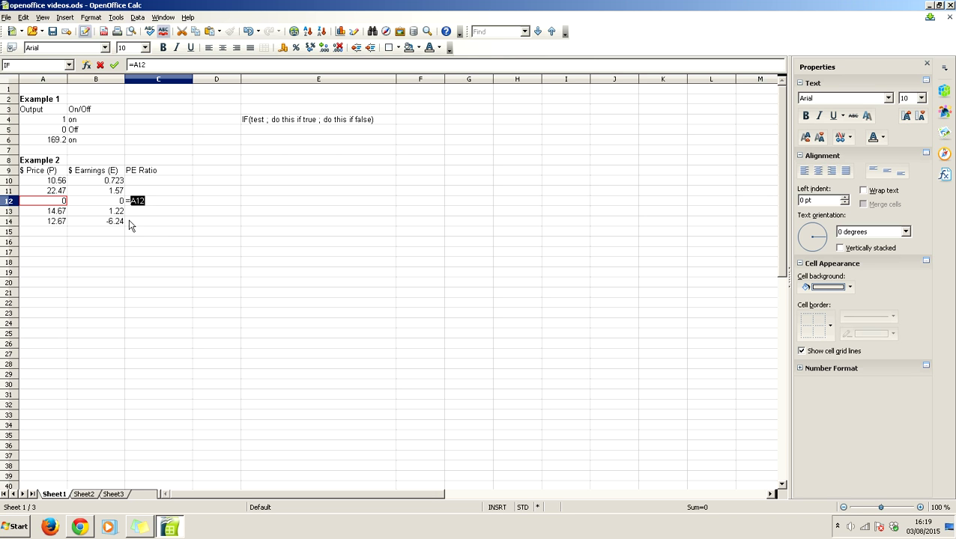
pyautogui.press('Right')
pyautogui.write('/')
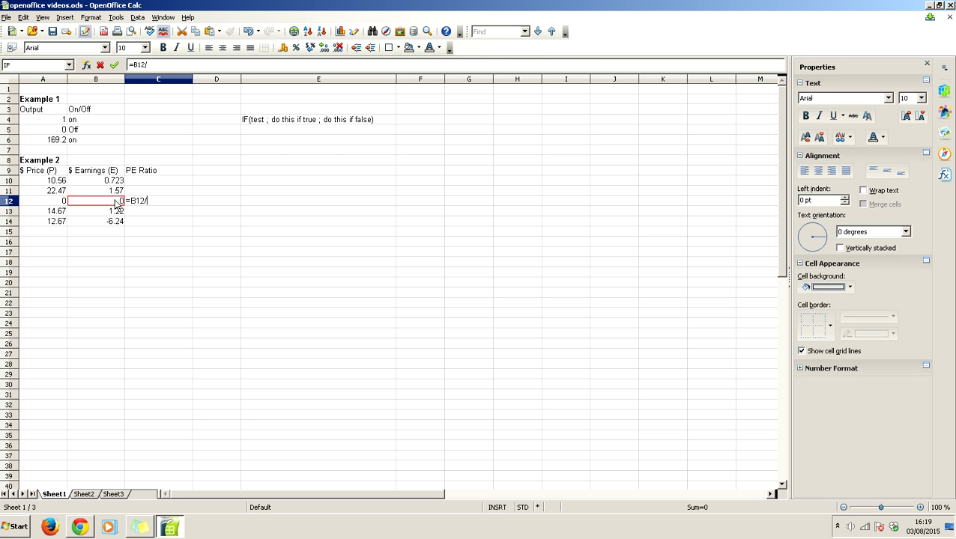
pyautogui.click(118, 203)
pyautogui.press('BackSpace')
pyautogui.press('BackSpace')
pyautogui.click(51, 201)
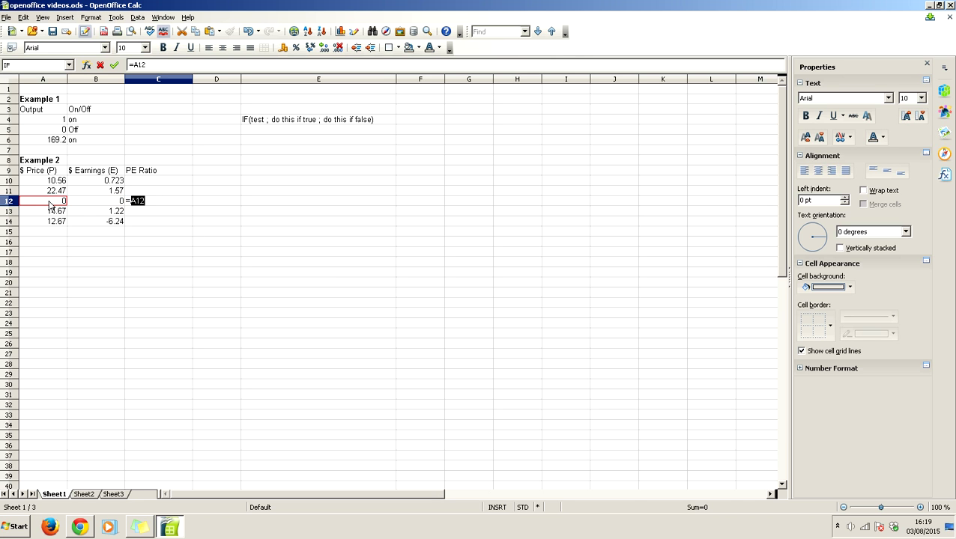
pyautogui.click(152, 200)
pyautogui.write('/')
pyautogui.click(107, 203)
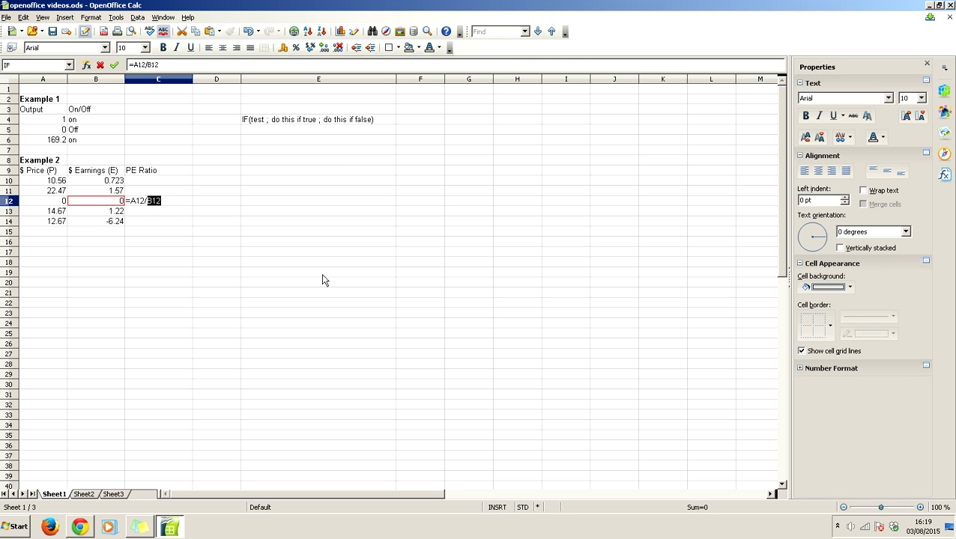
pyautogui.press('Return')
pyautogui.press('Up')
pyautogui.press('Up')
pyautogui.press('Down')
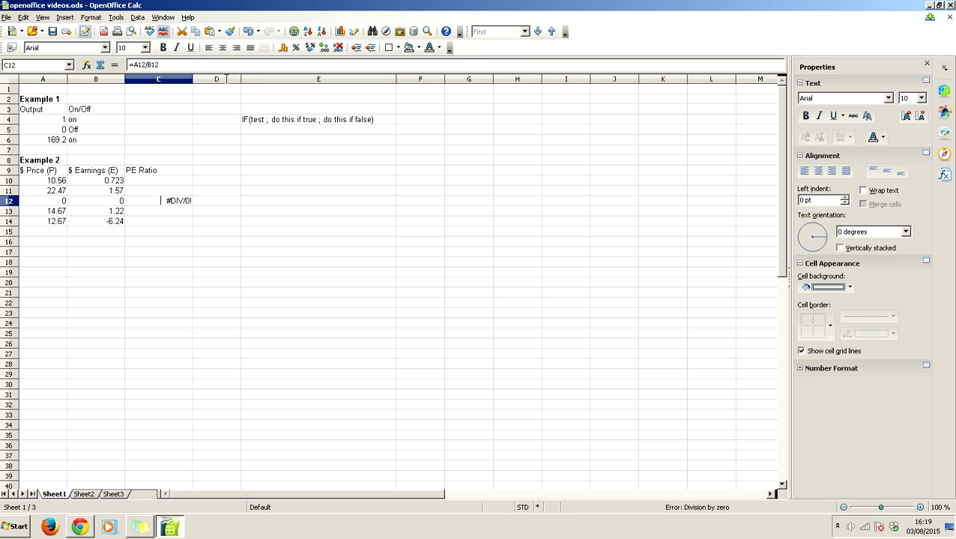
pyautogui.press('F2')
pyautogui.hotkey('shift', 'Home')
pyautogui.press('BackSpace')
pyautogui.click(246, 224)
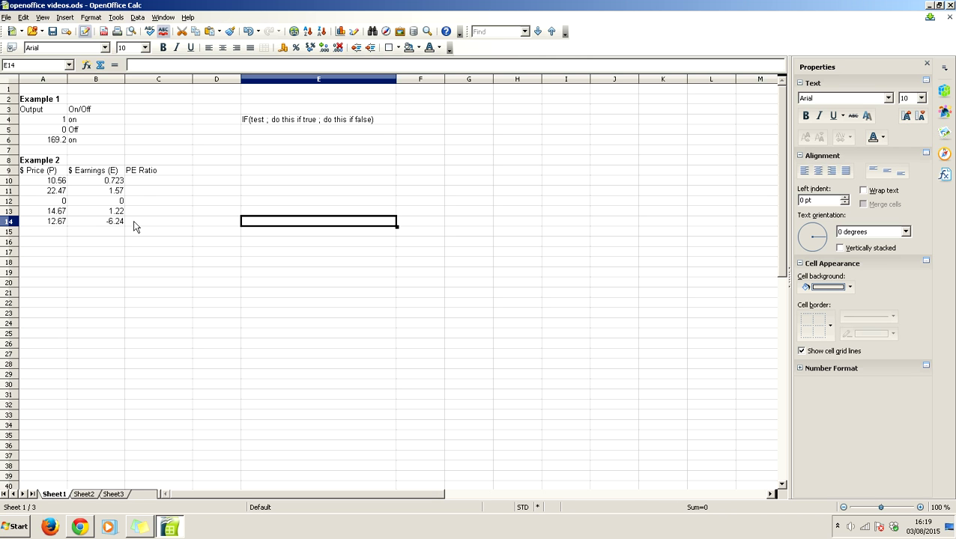
# - Begin C10 as =IF(B10>0;A10/B10; IF()) with an empty nested IF as the fallback
pyautogui.click(139, 184)
pyautogui.press('F2')
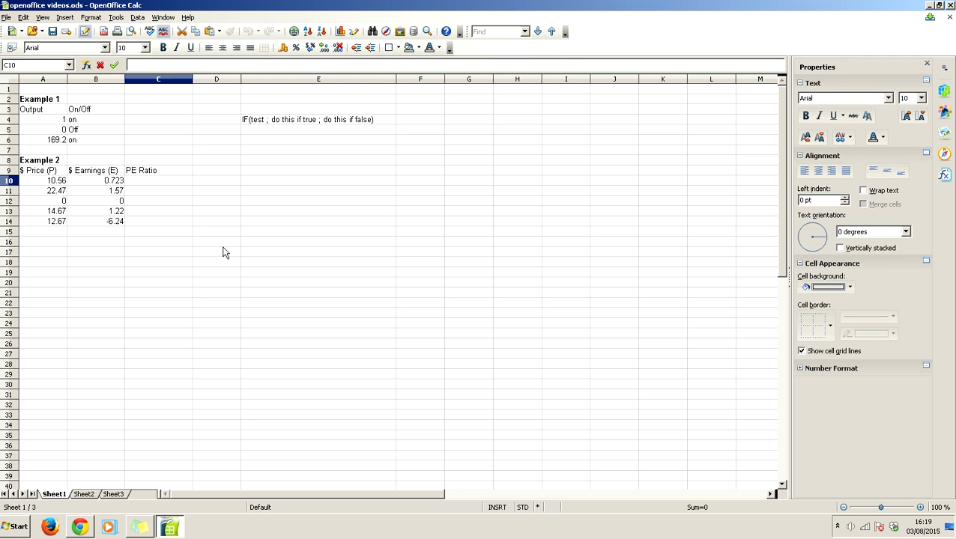
pyautogui.write('=IF(')
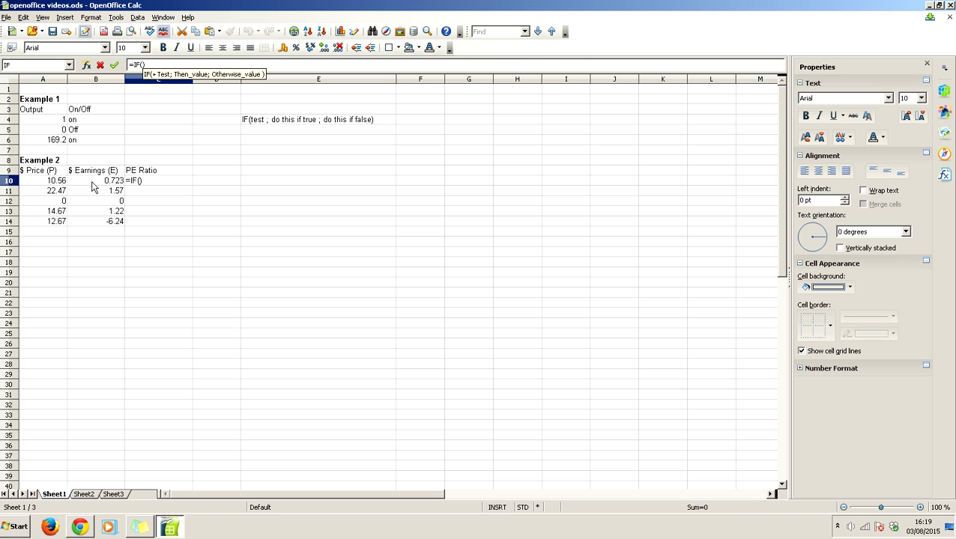
pyautogui.click(93, 183)
pyautogui.write(')')
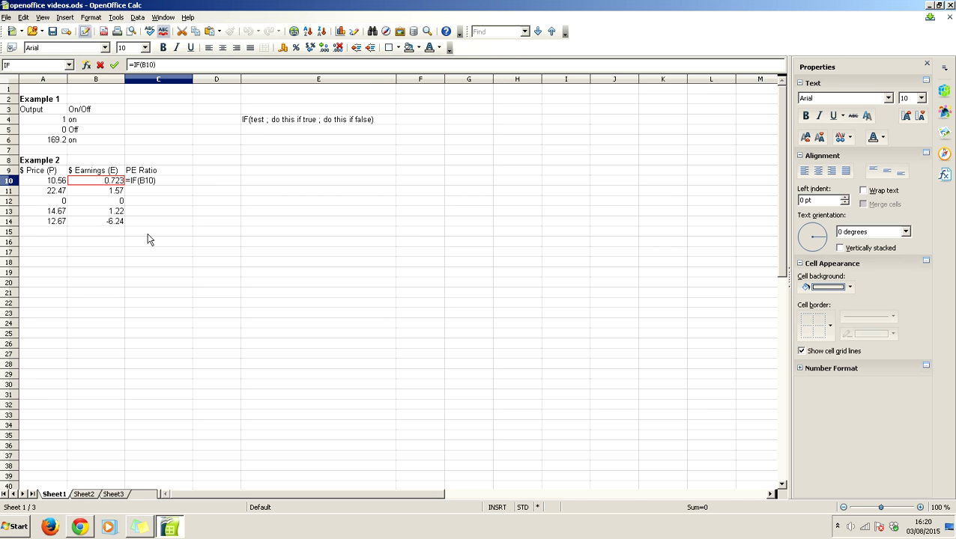
pyautogui.write('>0;')
pyautogui.click(51, 180)
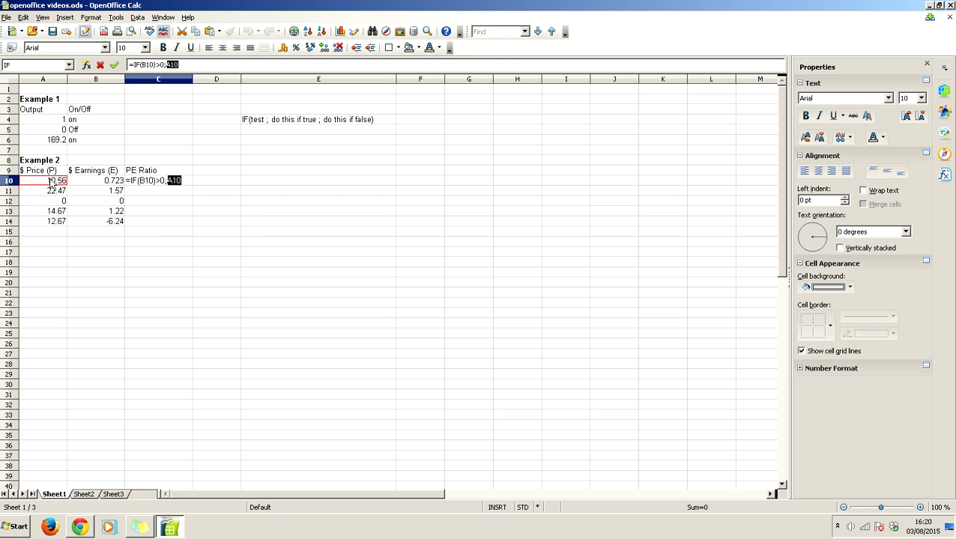
pyautogui.write('/')
pyautogui.click(112, 182)
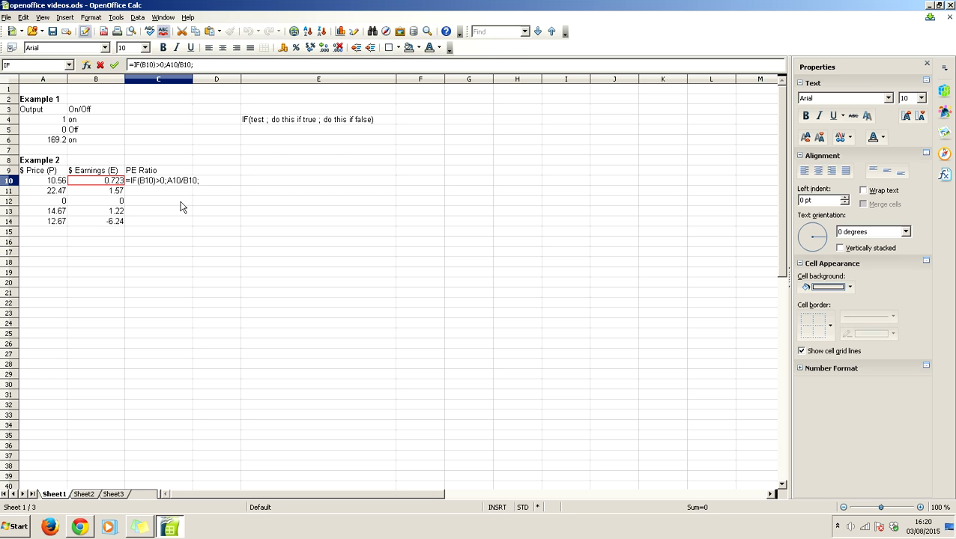
pyautogui.write('; IF()(')
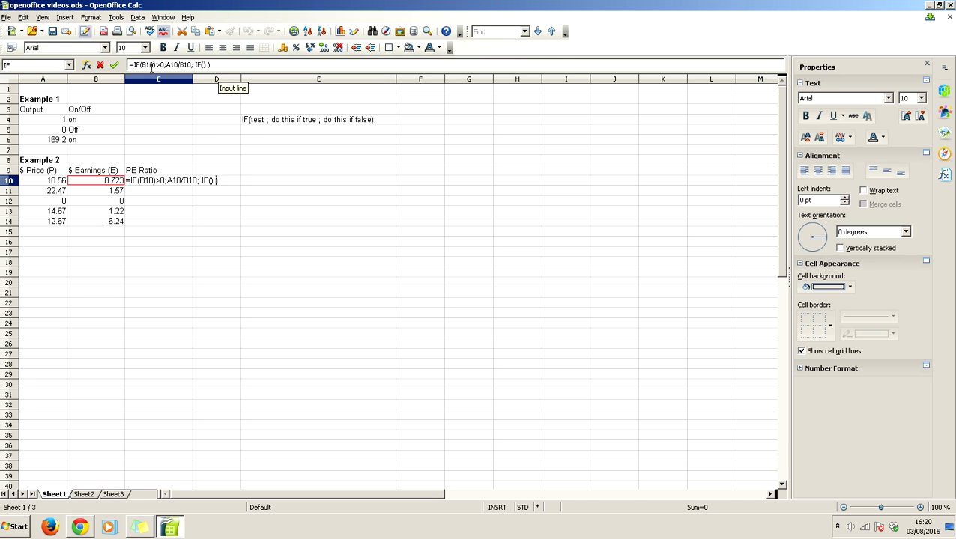
pyautogui.press('BackSpace')
# - Make the nested IF test B10=0 and return "Not listed/bankrupt"
pyautogui.click(210, 184)
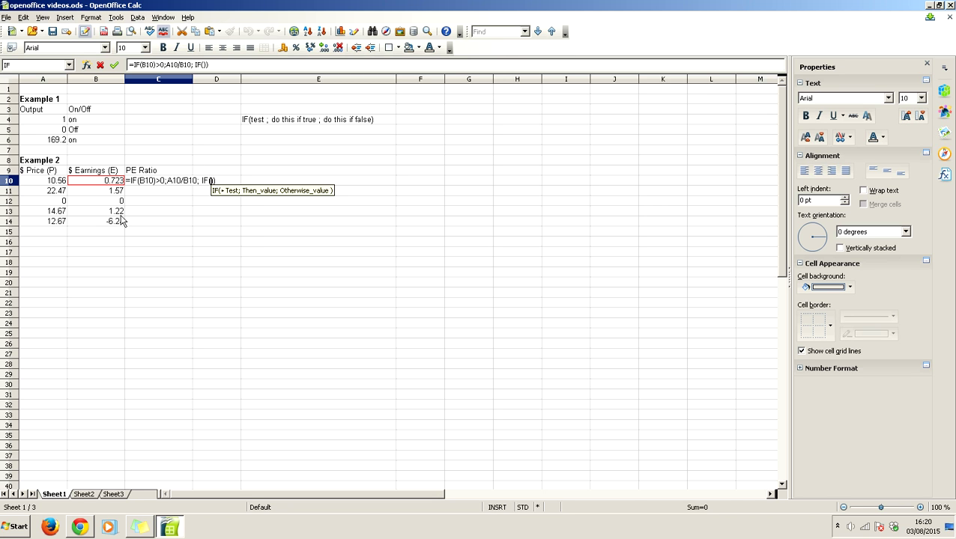
pyautogui.click(93, 183)
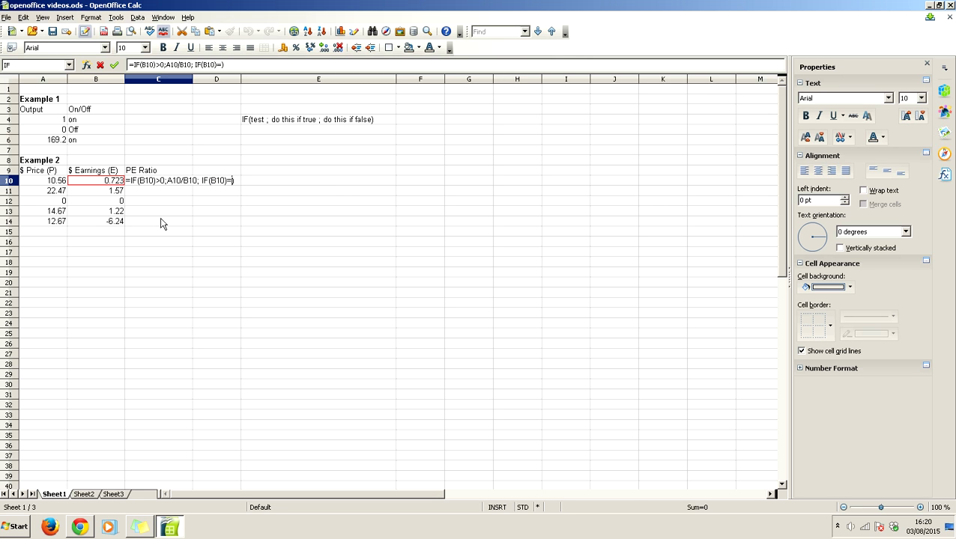
pyautogui.press('Left')
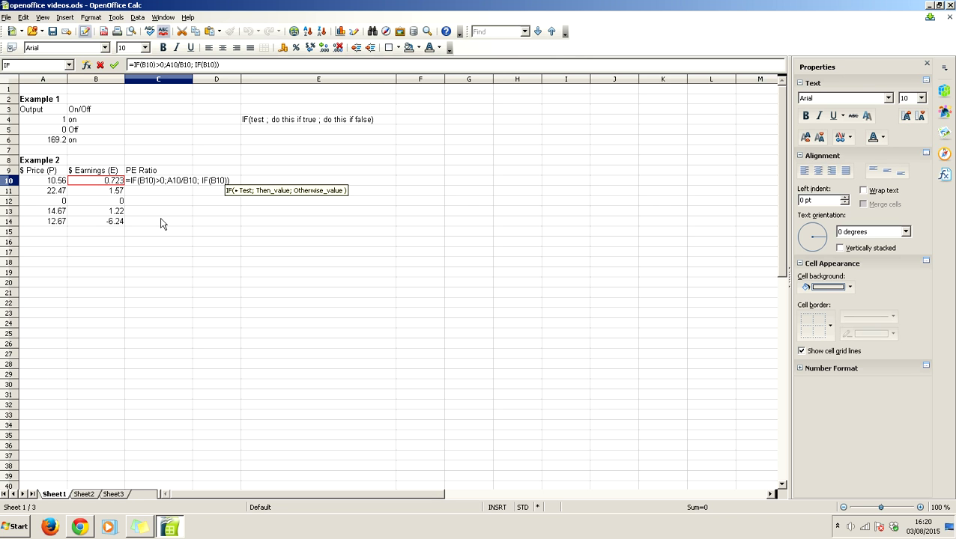
pyautogui.write('=0;')
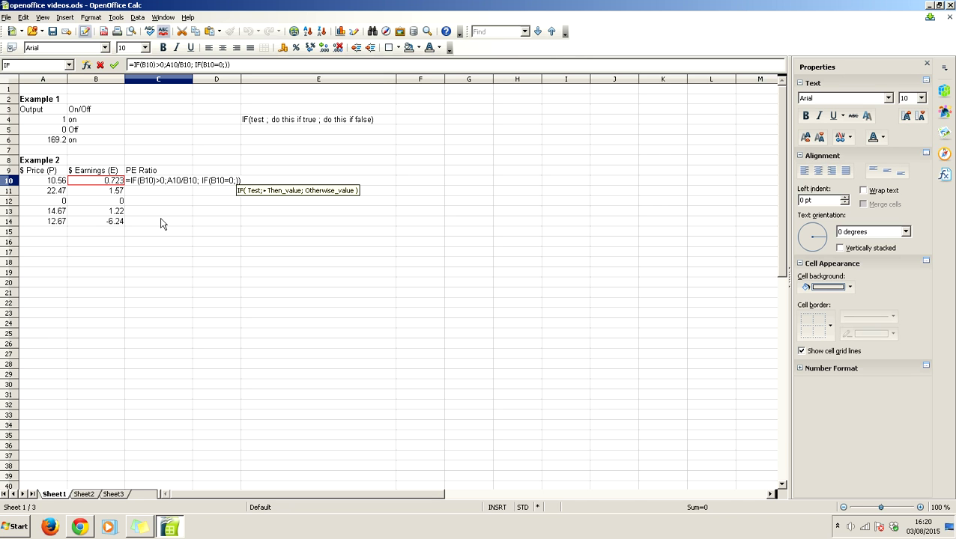
pyautogui.write('""')
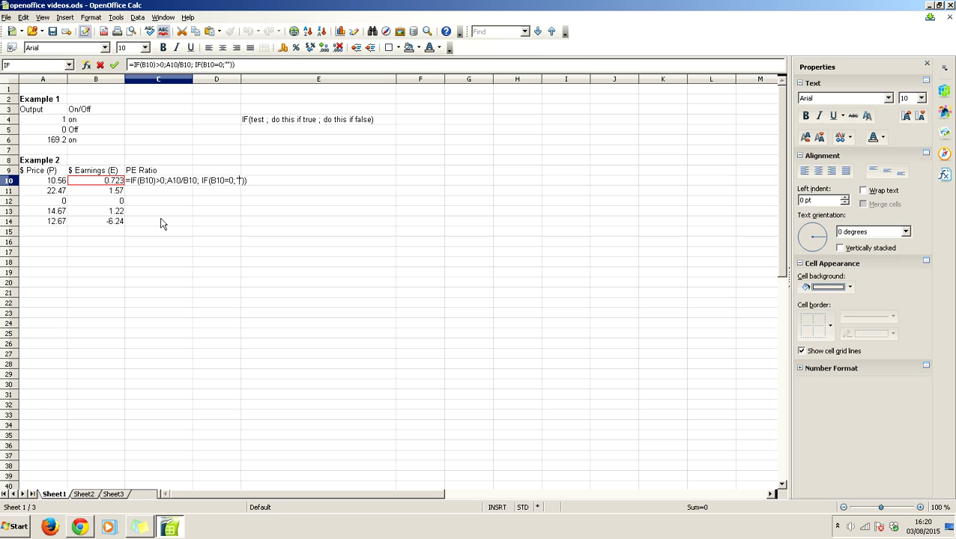
pyautogui.write('Not listed/bankru')
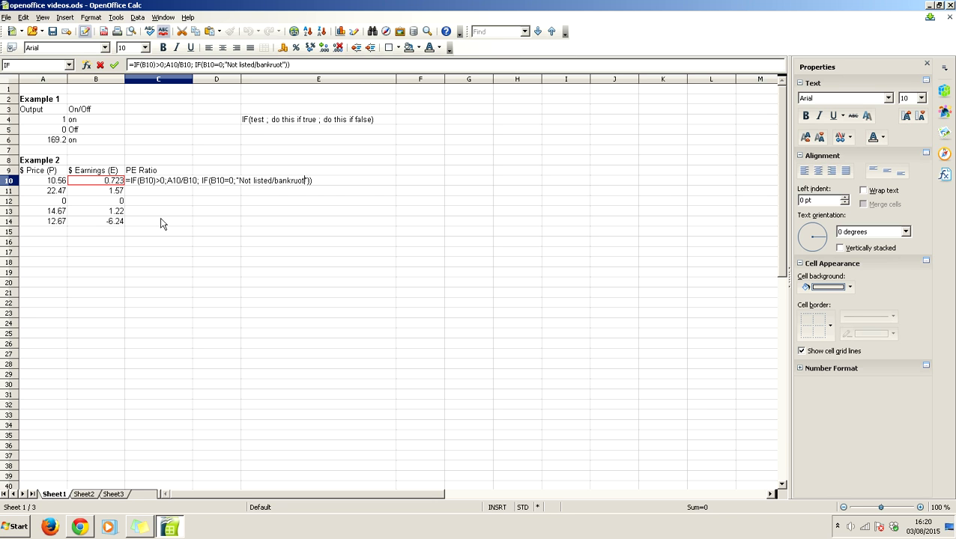
pyautogui.write('pt')
pyautogui.press('Right')
pyautogui.write(';')
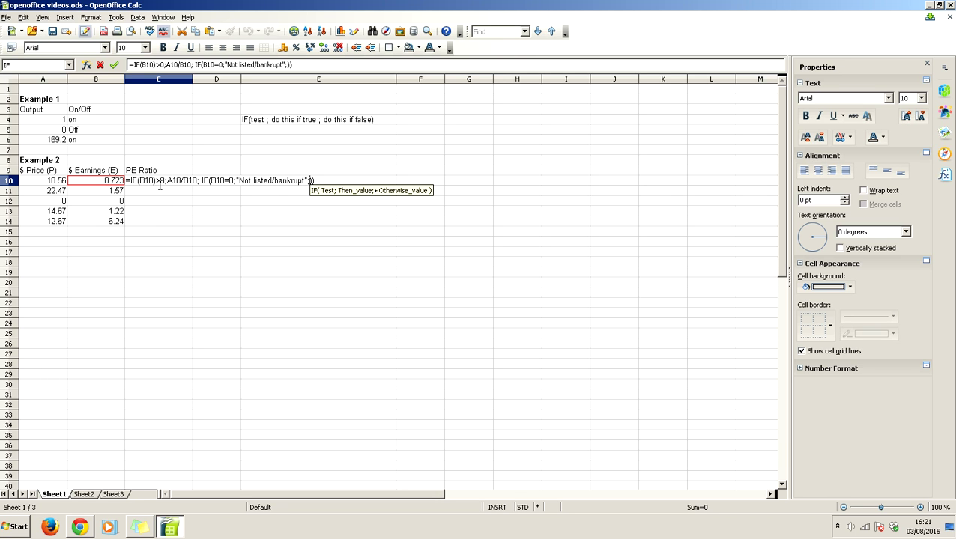
pyautogui.click(154, 182)
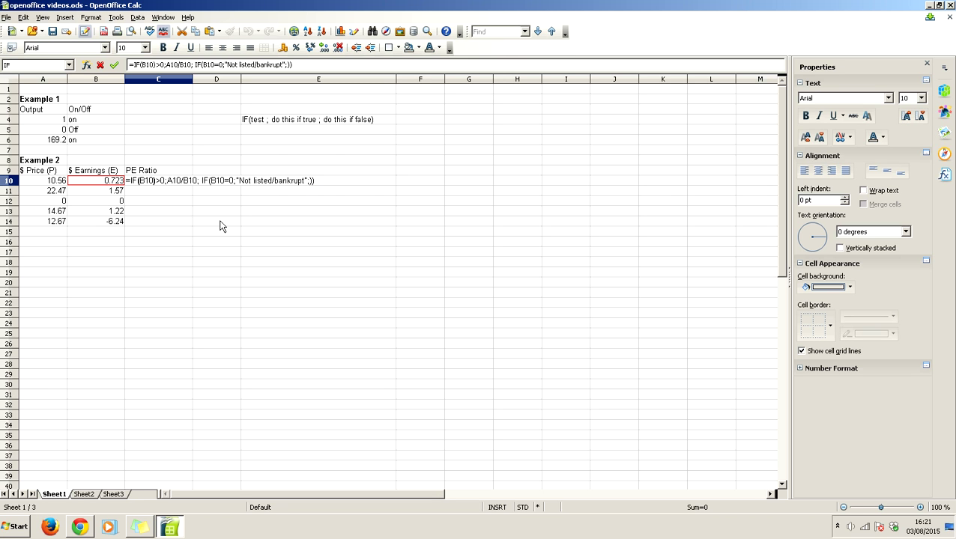
# - Remove the stray bracket after B10 and finish with "Loss Making", giving 14.6058091286 in C10
pyautogui.write('=')
pyautogui.press('BackSpace')
pyautogui.press('BackSpace')
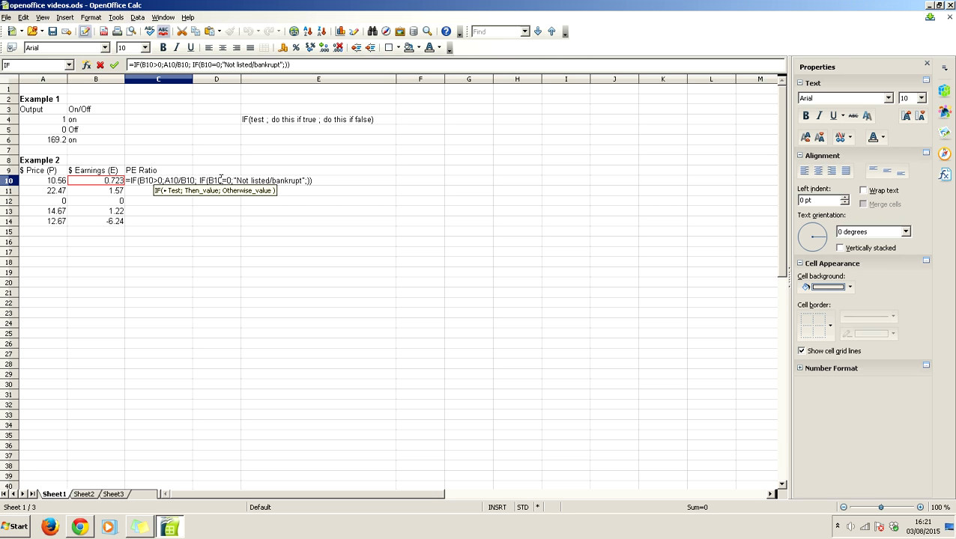
pyautogui.click(307, 181)
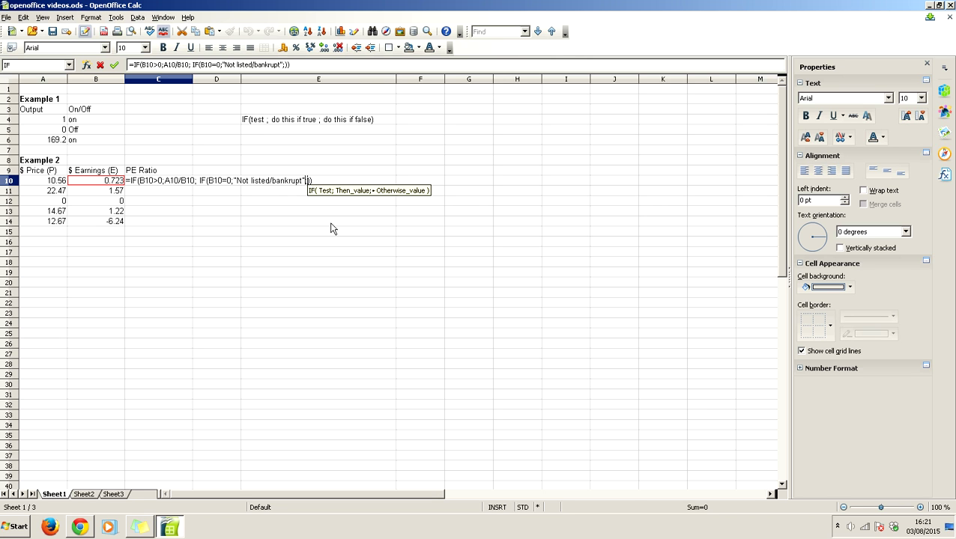
pyautogui.write('";"')
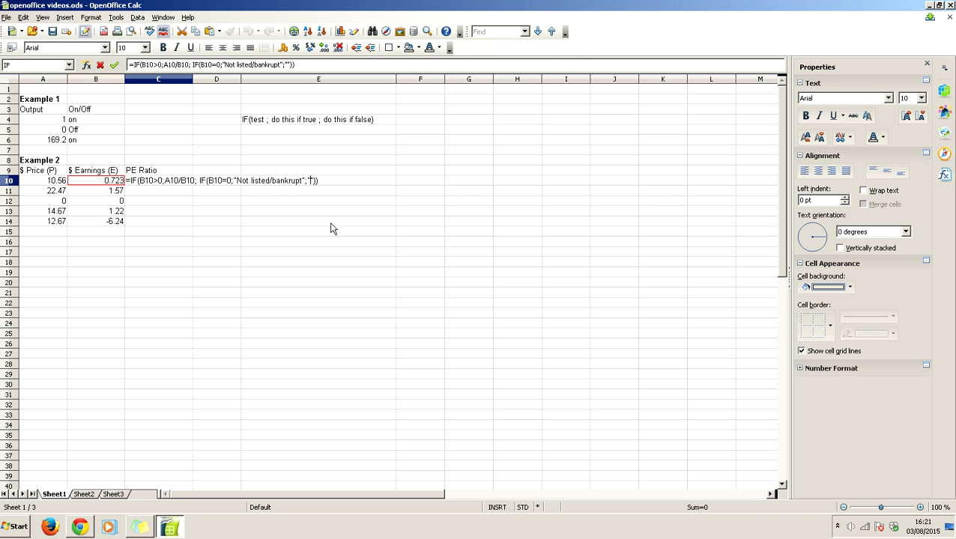
pyautogui.write('Loss Making')
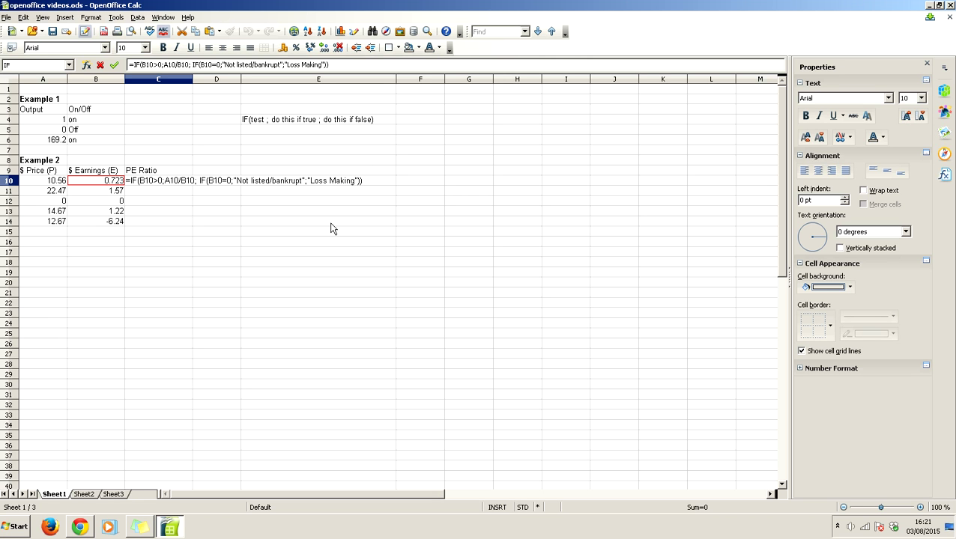
pyautogui.press('Return')
pyautogui.press('Up')
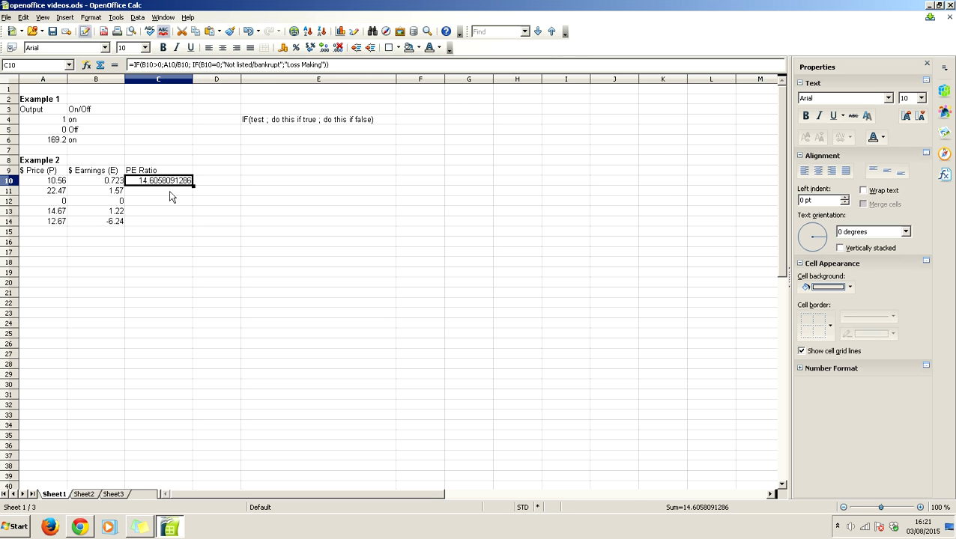
# - Copy the PE formula into C11 and C12, showing 14.3121019108 and Not listed/bankrupt
pyautogui.moveTo(192, 187); pyautogui.dragTo(191, 196)
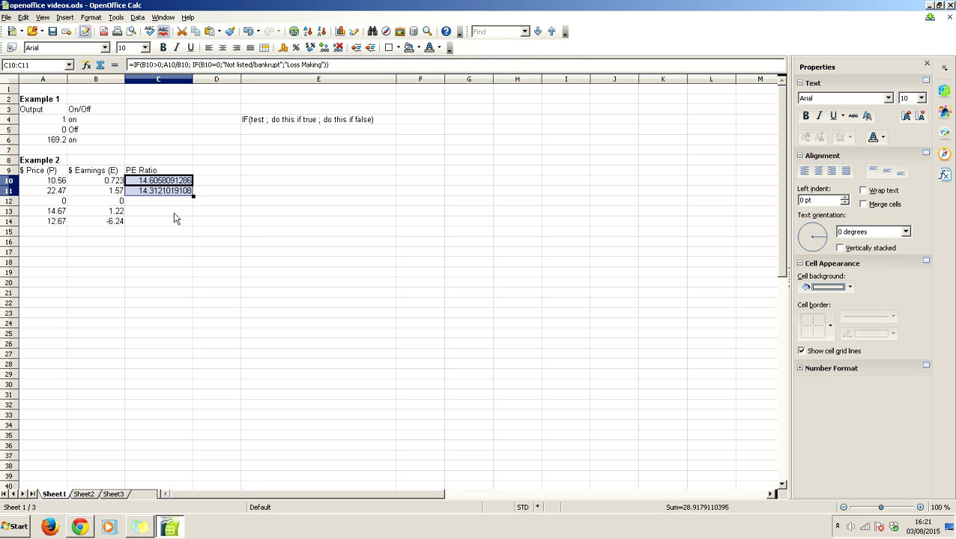
pyautogui.moveTo(193, 196); pyautogui.dragTo(192, 205)
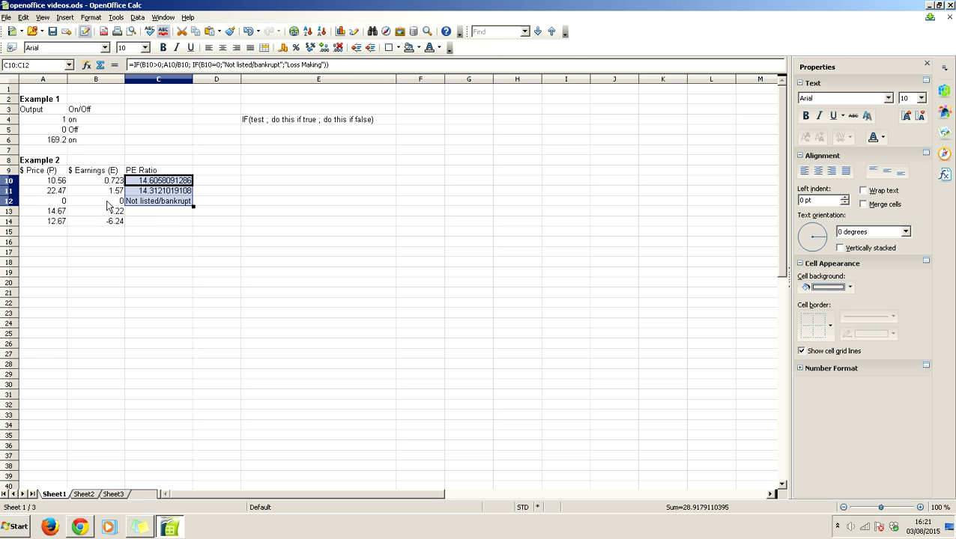
# - Extend the PE formula to C13 and C14, showing 12.0245901639 and Loss Making for negative earnings
pyautogui.click(174, 206)
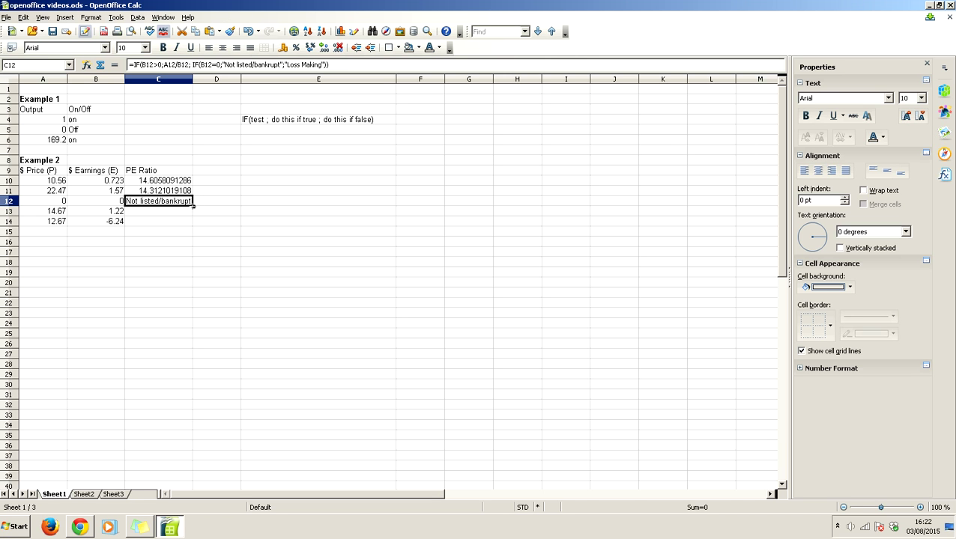
pyautogui.moveTo(193, 204); pyautogui.dragTo(192, 213)
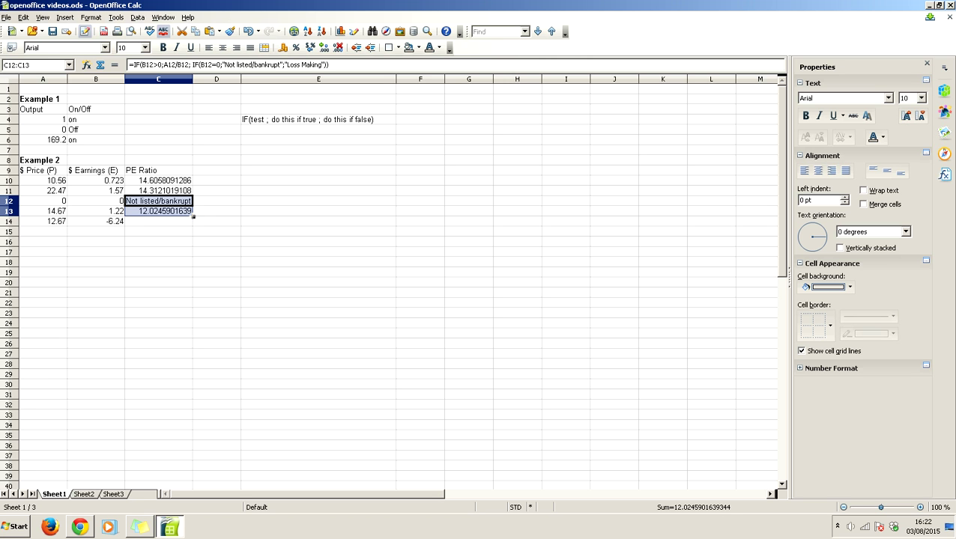
pyautogui.moveTo(194, 216); pyautogui.dragTo(192, 224)
pyautogui.click(172, 223)
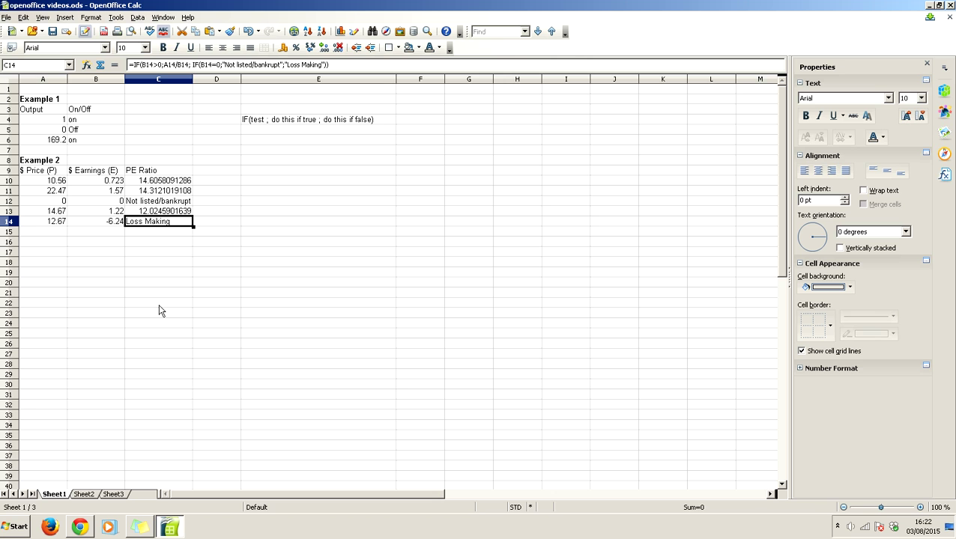
pyautogui.click(85, 224)
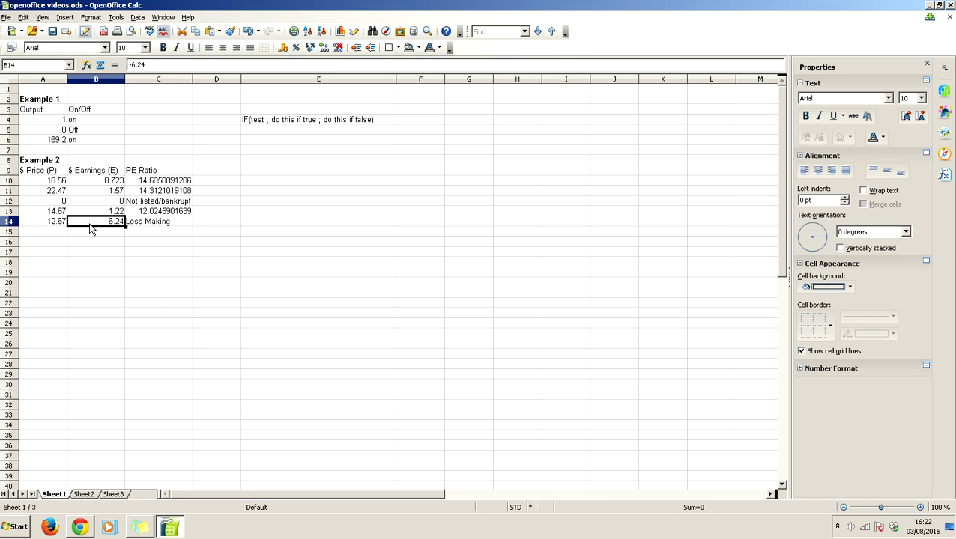
pyautogui.click(178, 218)
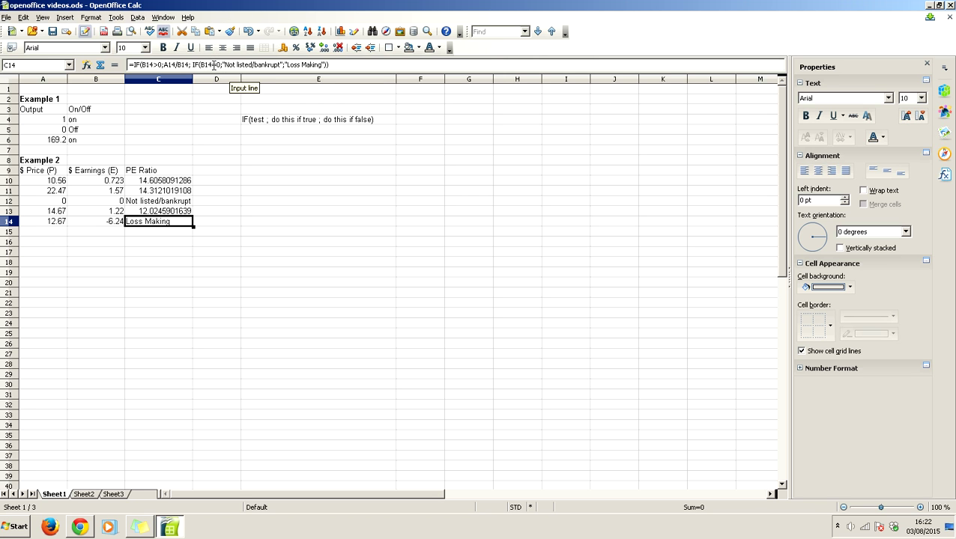
pyautogui.click(228, 279)
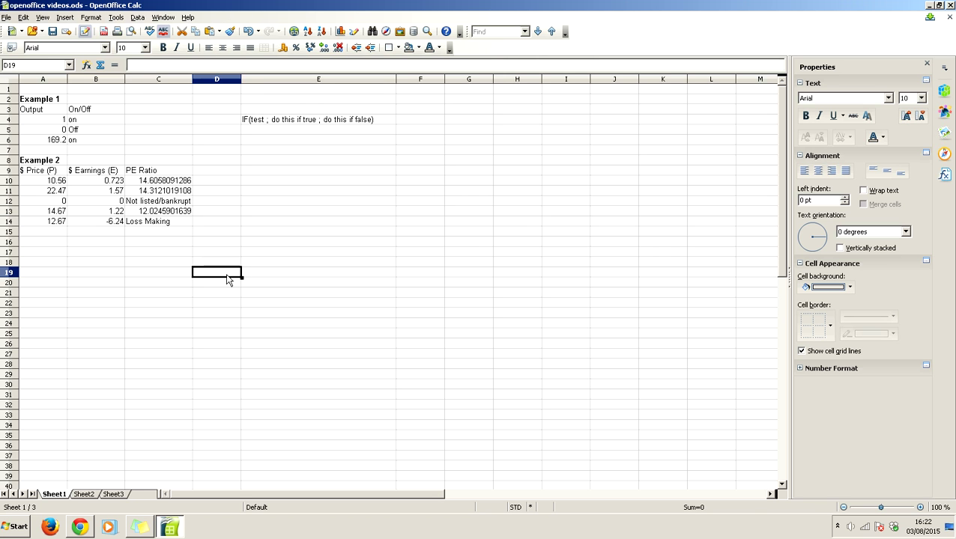